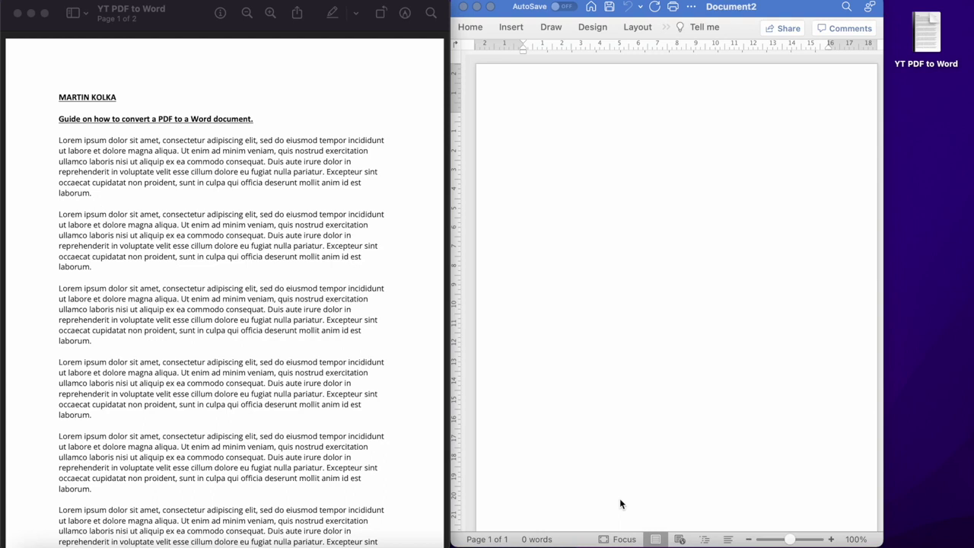
- Copy all the text on both pages of the YT PDF to Word file and paste it into the blank Word document
click(255, 148)
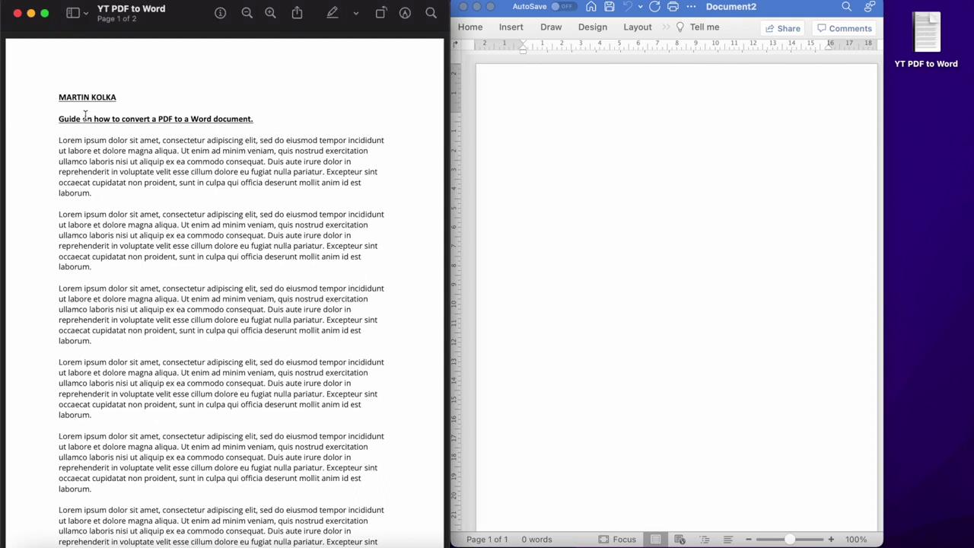
drag(59, 95, 388, 282)
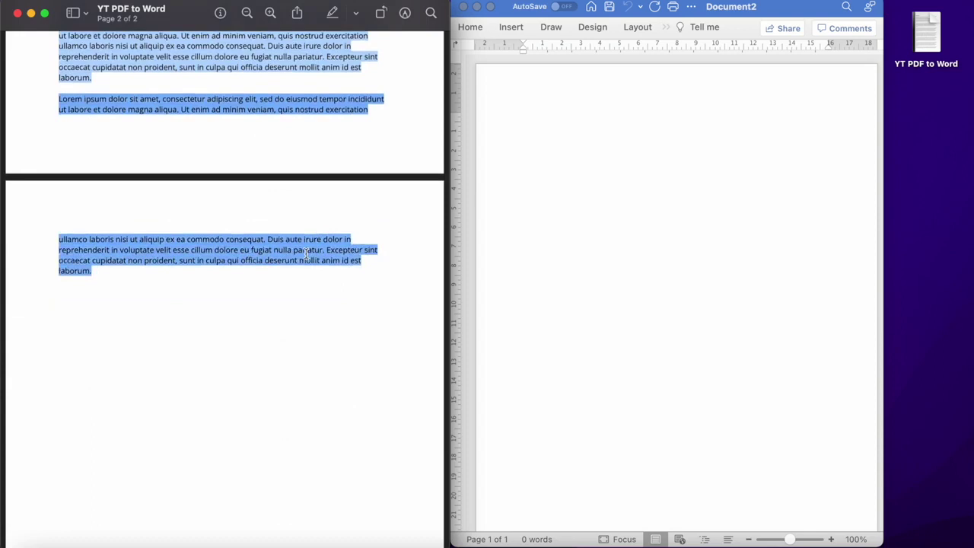
click(586, 107)
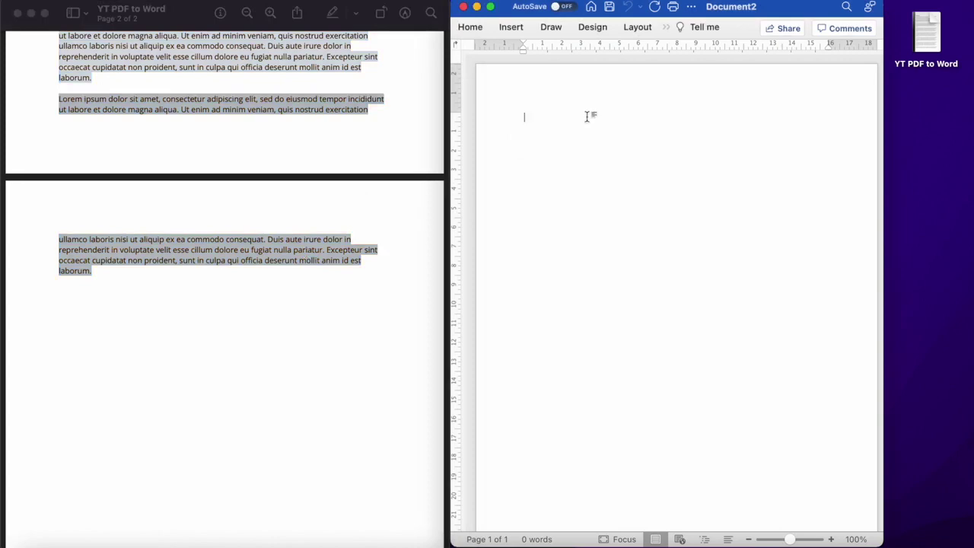
key(super+v)
- Delete the dark rectangle that was pasted under the headings at the start of the Word document
scroll(586, 269, up, 10)
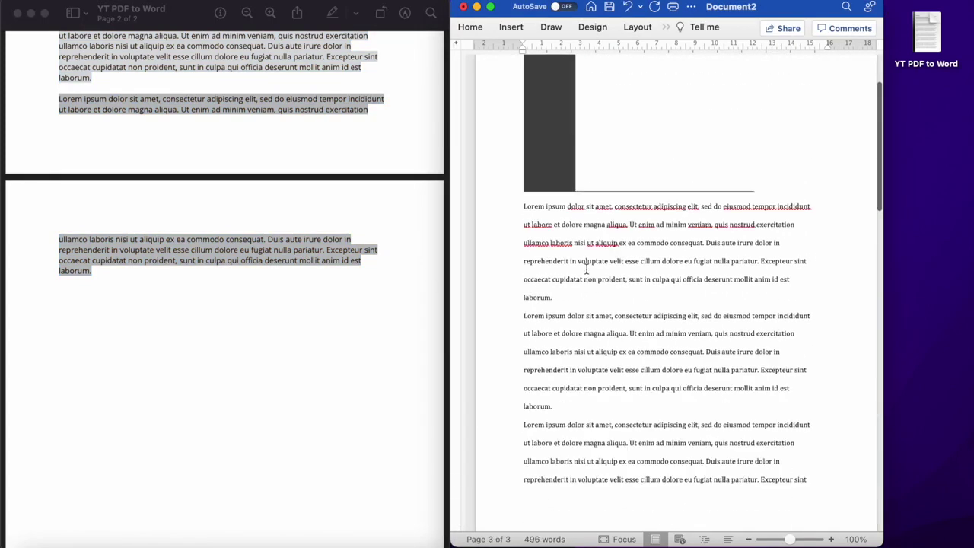
scroll(586, 268, up, 3)
click(557, 213)
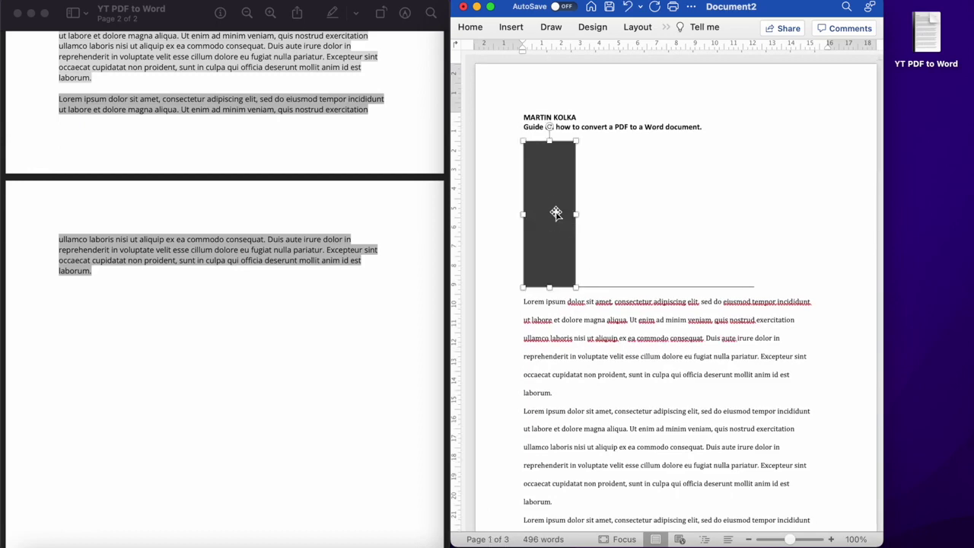
scroll(238, 229, up, 5)
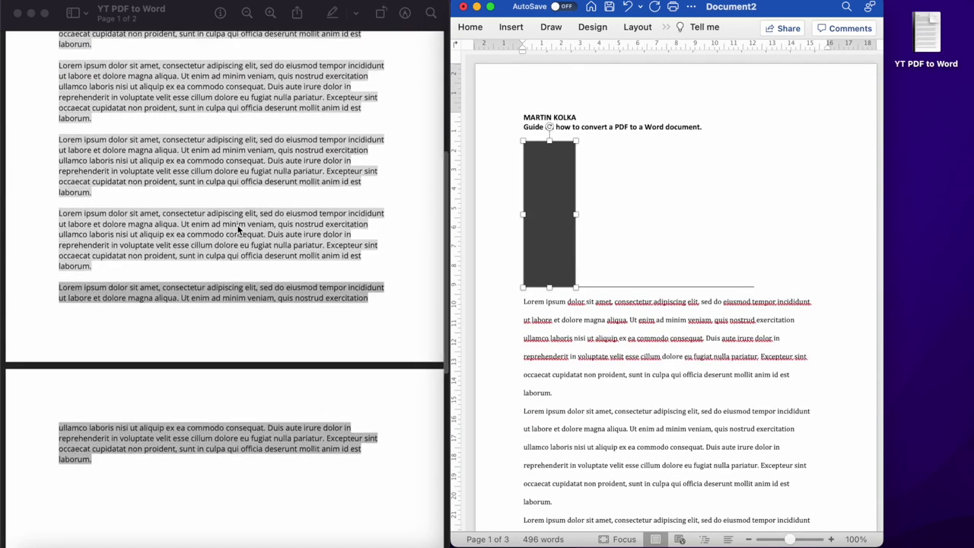
scroll(238, 229, up, 5)
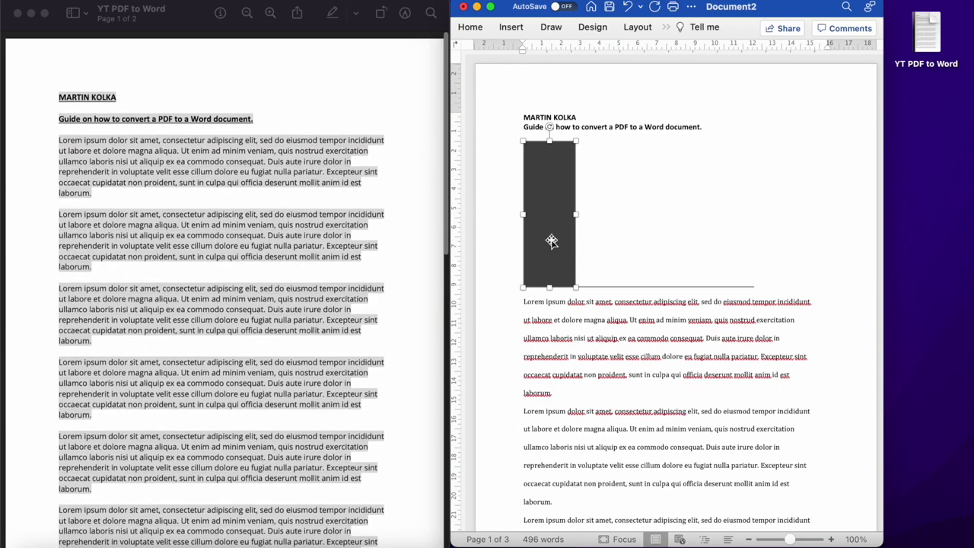
key(Delete)
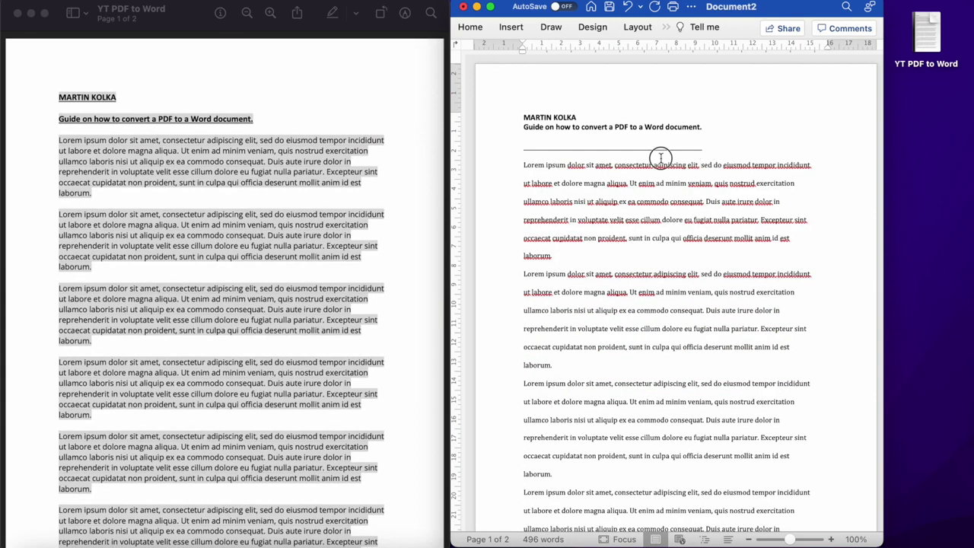
- Compare the line, paragraph spacing and font of the pasted Word text with the original PDF
drag(661, 158, 505, 148)
click(289, 199)
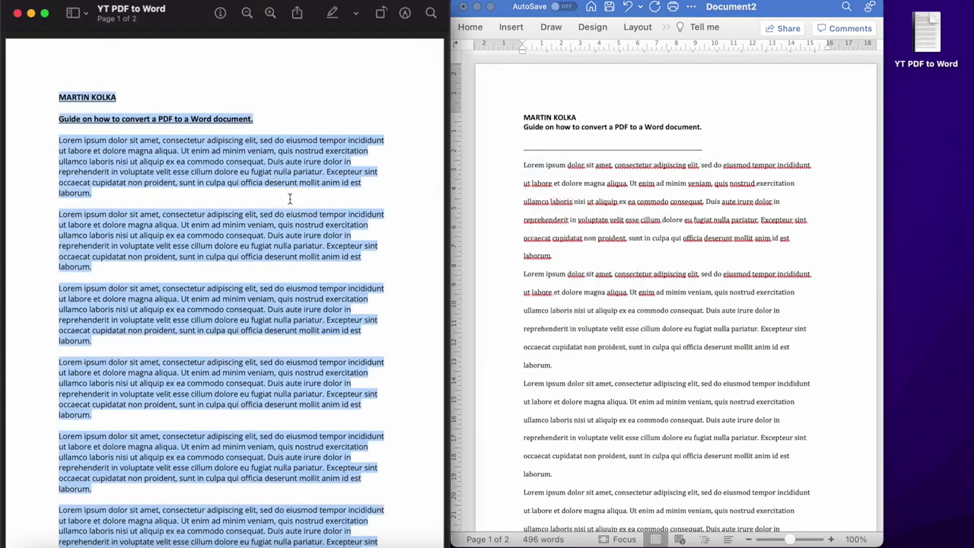
click(639, 333)
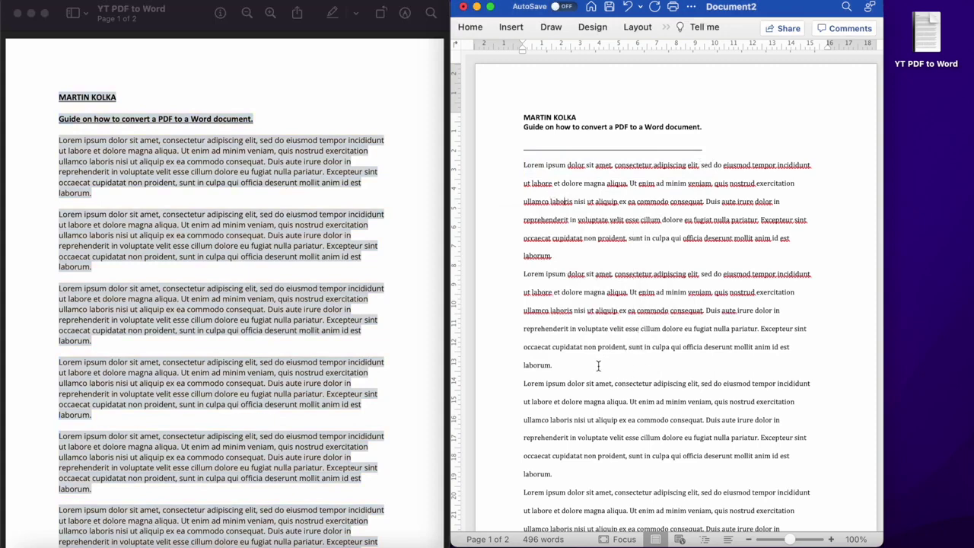
drag(598, 366, 522, 161)
scroll(548, 265, down, 3)
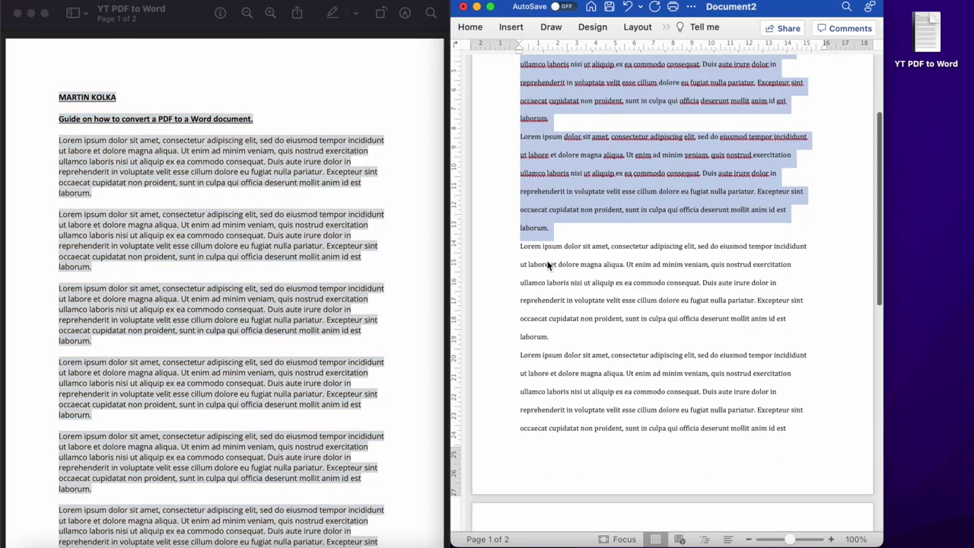
click(548, 264)
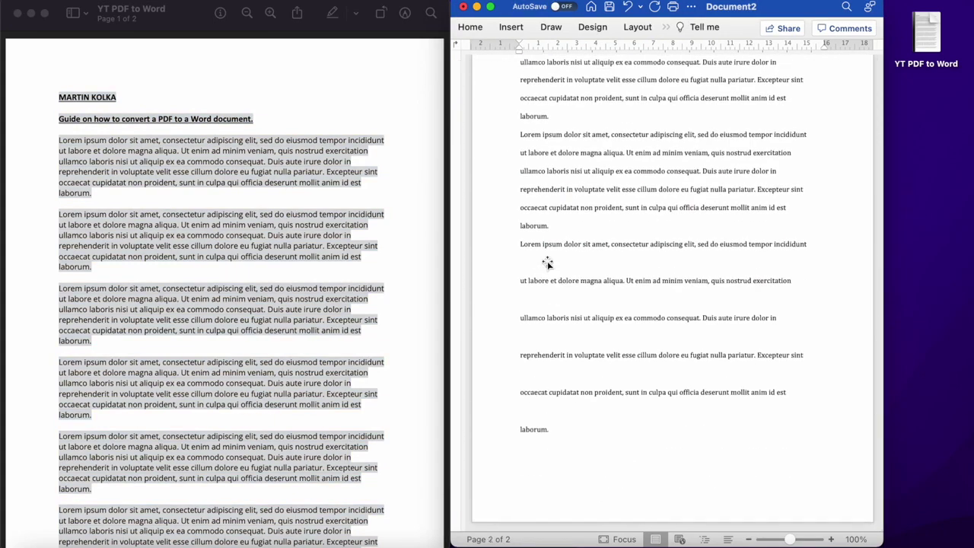
key(super+z)
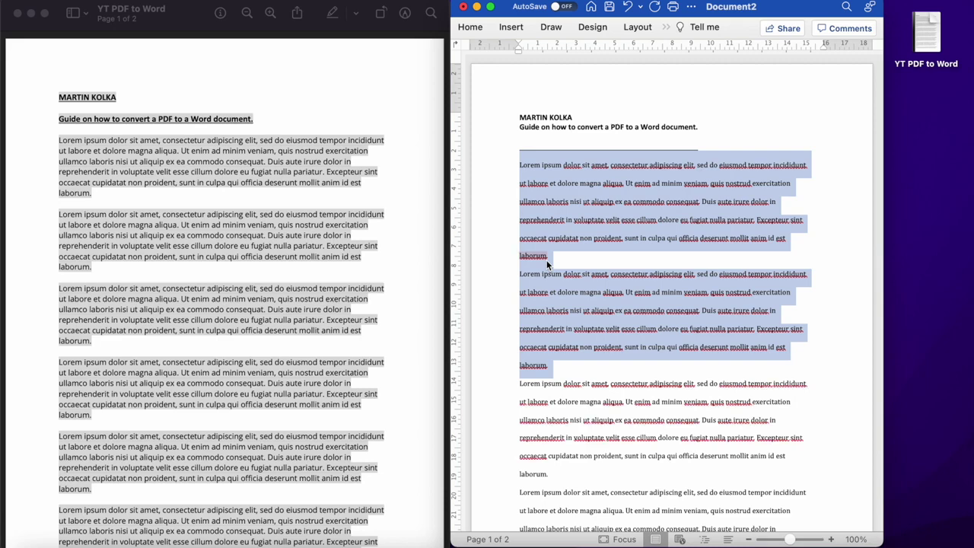
click(299, 228)
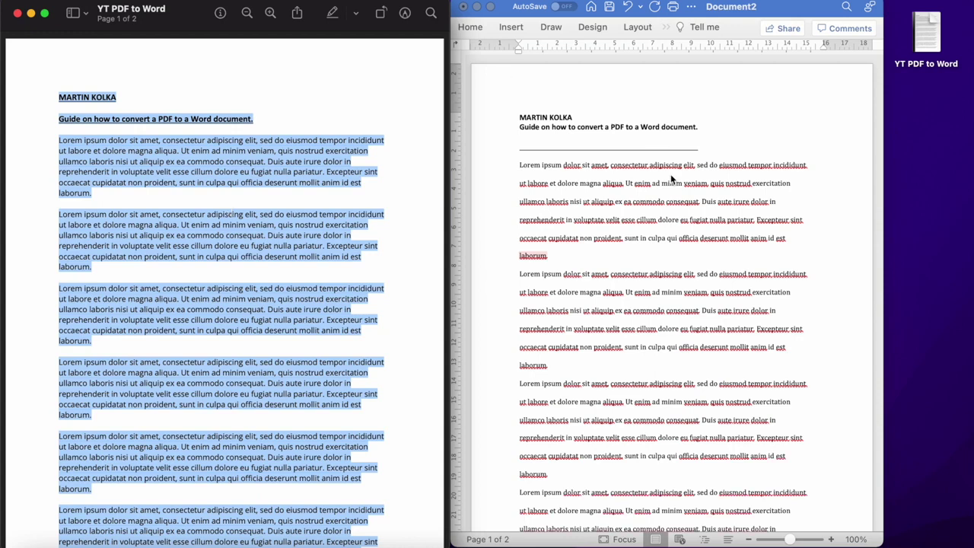
click(315, 157)
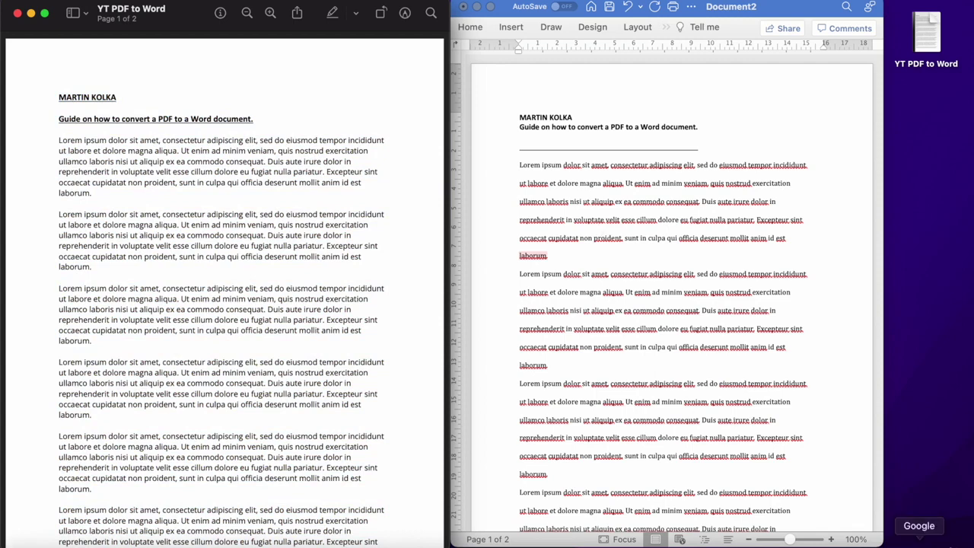
- Switch to the browser window with Google and open Google Docs from the Google apps
click(919, 543)
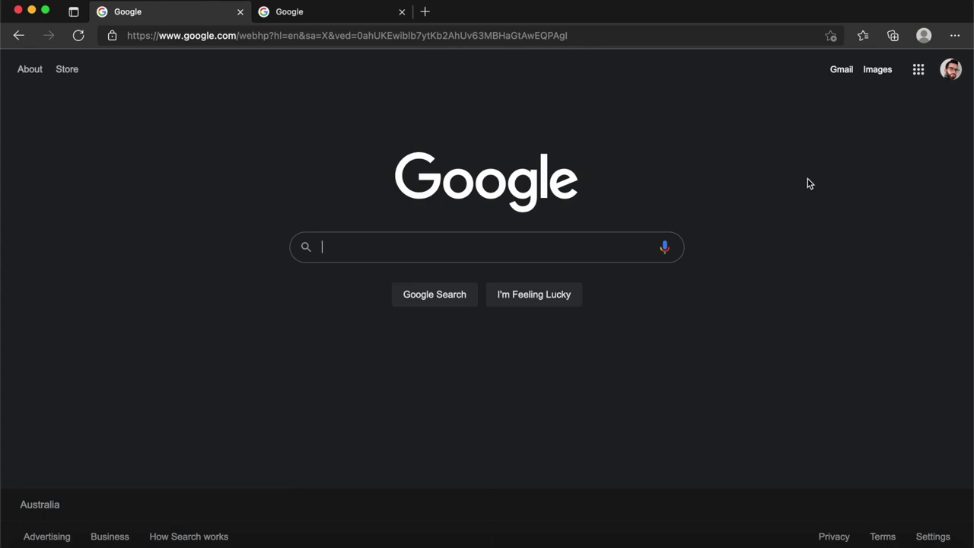
click(921, 76)
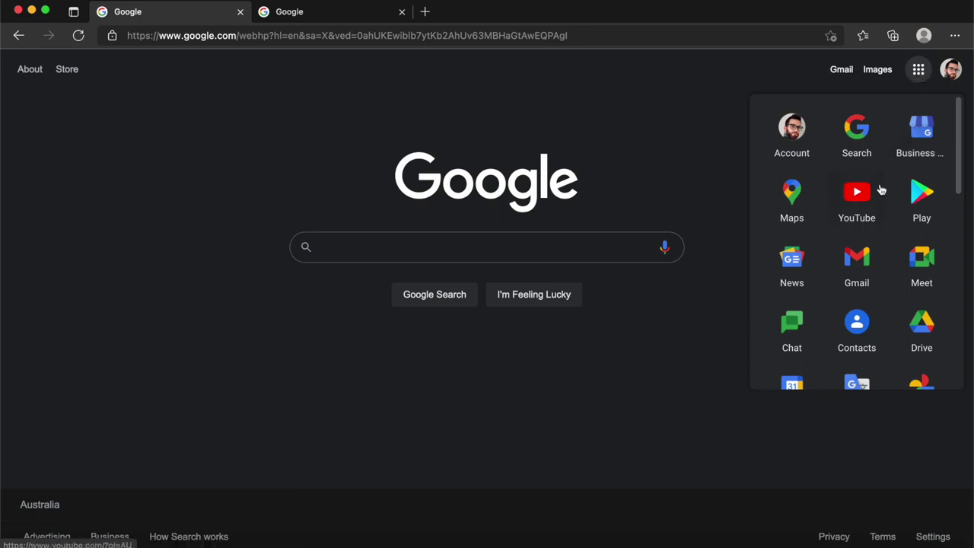
scroll(879, 191, down, 1)
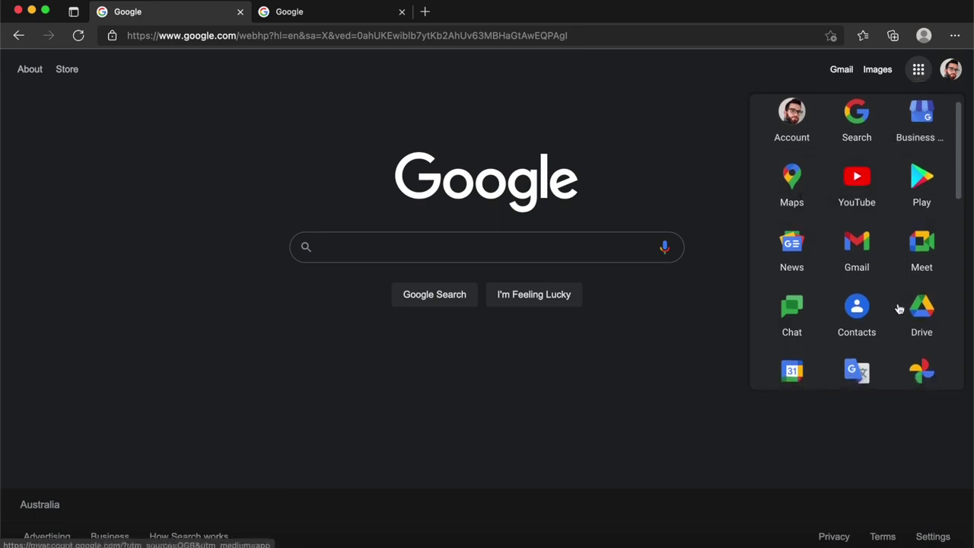
scroll(847, 204, down, 3)
scroll(850, 204, down, 3)
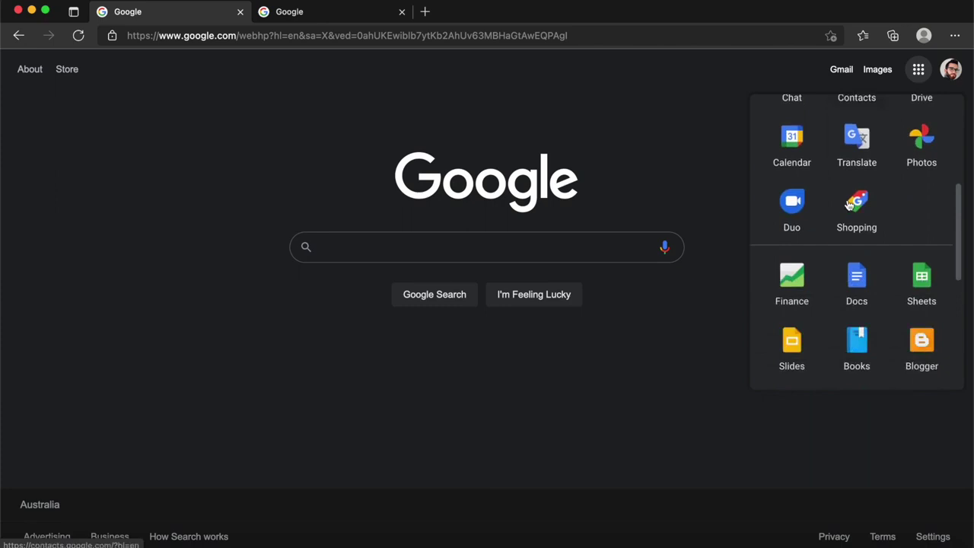
click(858, 278)
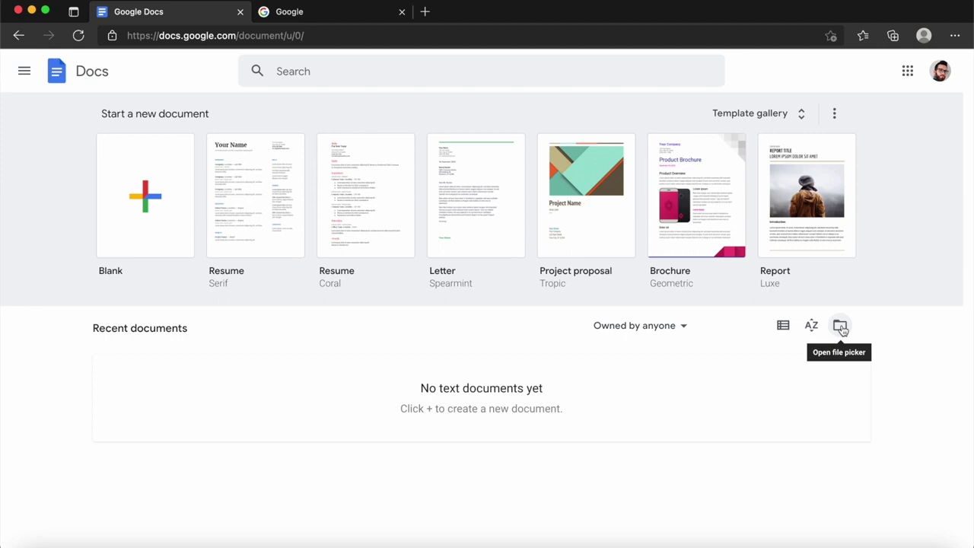
- Upload the YT PDF to Word file from the desktop through the Google Docs file picker, and return the browser window to full width
click(840, 327)
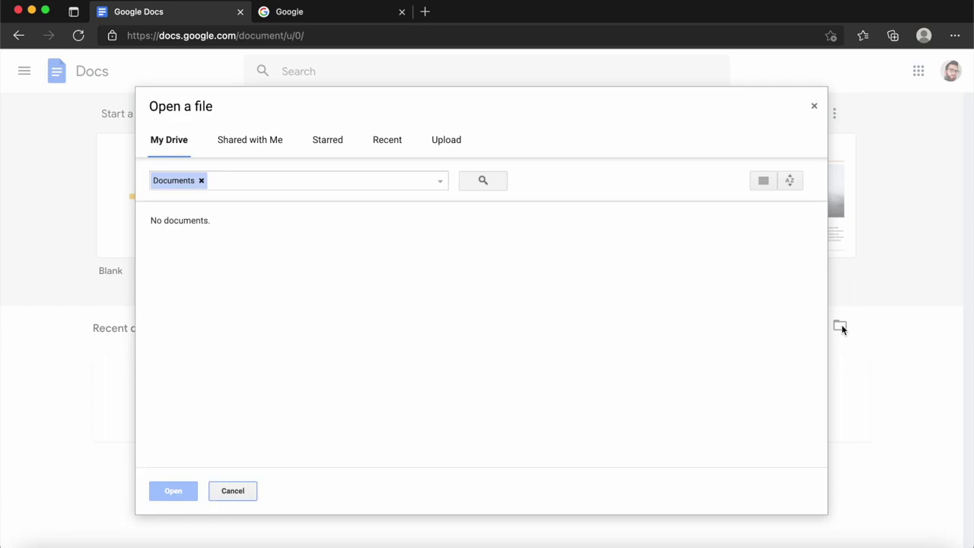
click(453, 149)
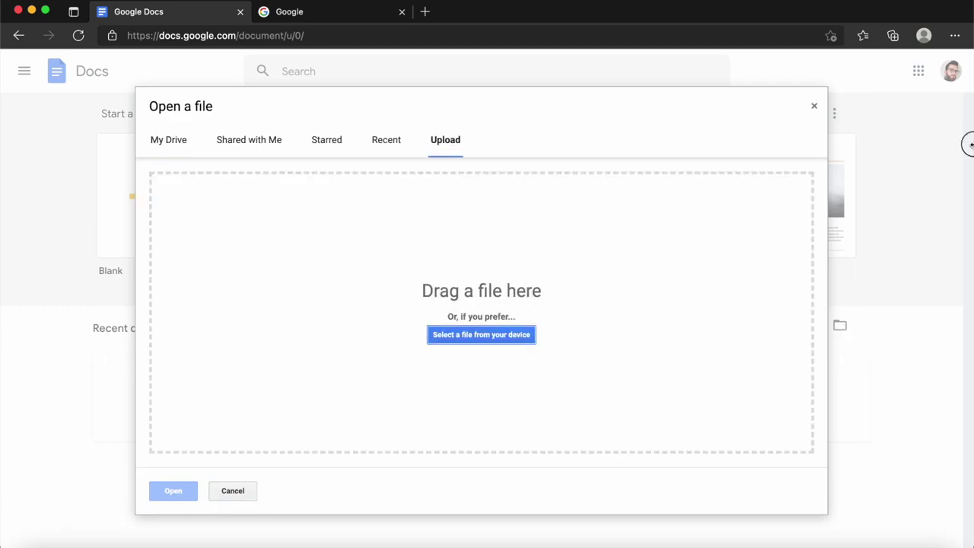
drag(972, 149, 916, 154)
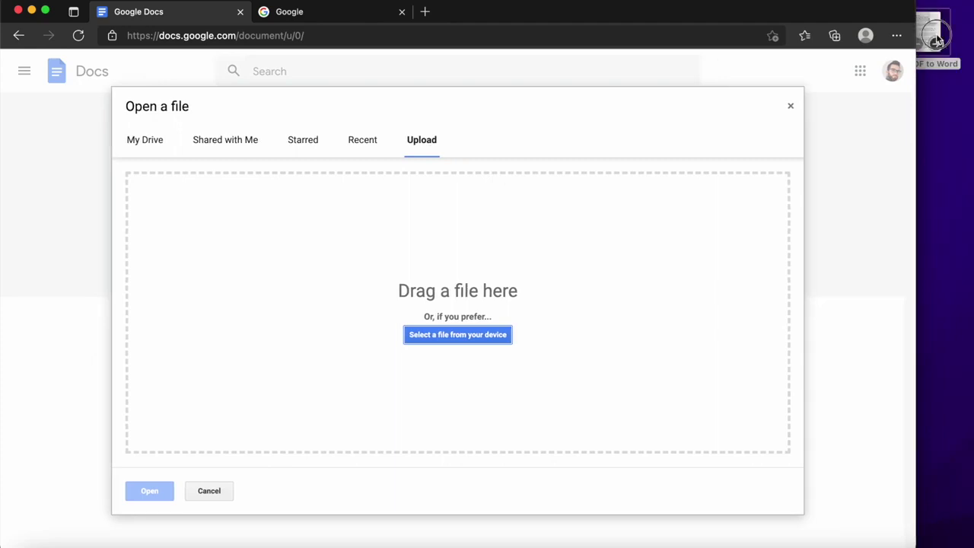
drag(932, 34, 561, 320)
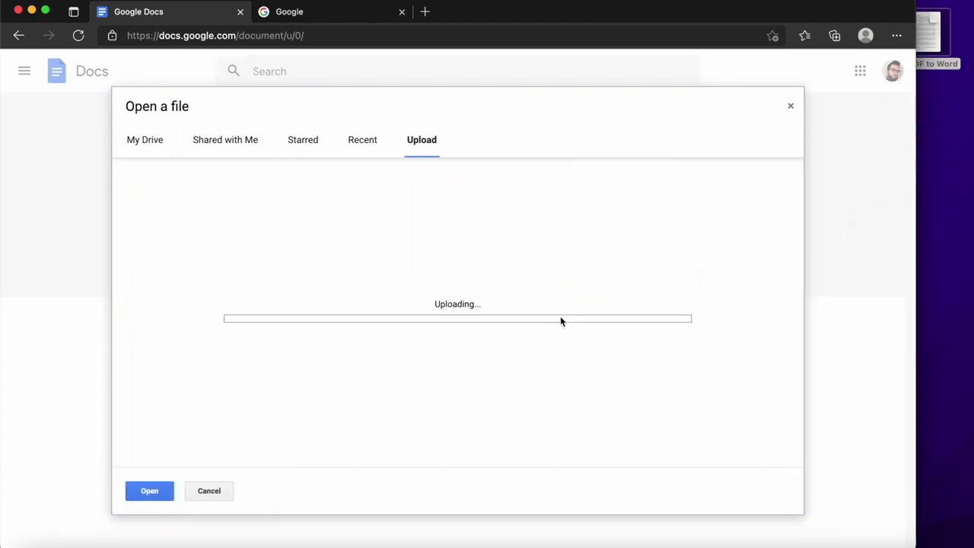
double_click(916, 16)
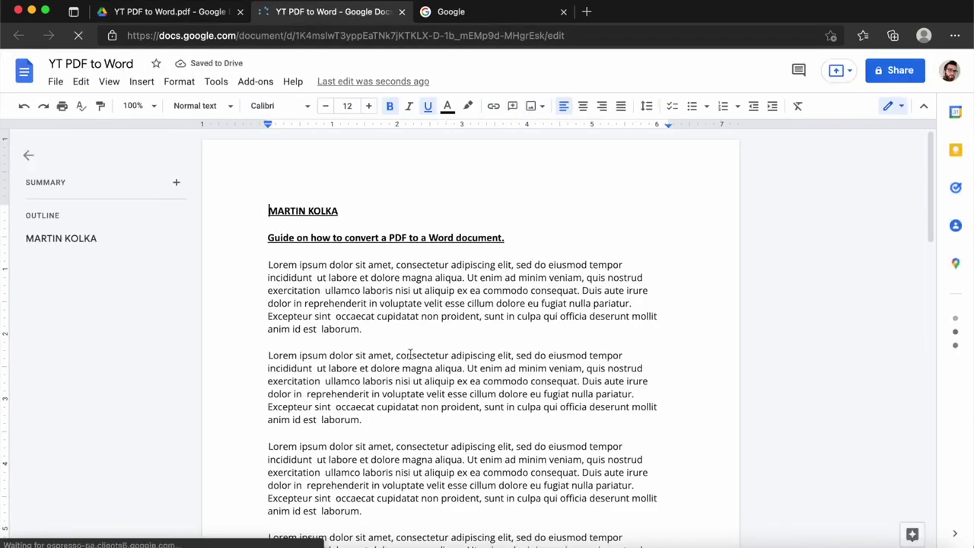
- Check the converted document's text and formatting from start to end, and view the formats available for download, including Microsoft Word (.docx)
scroll(407, 312, down, 5)
scroll(407, 312, down, 2)
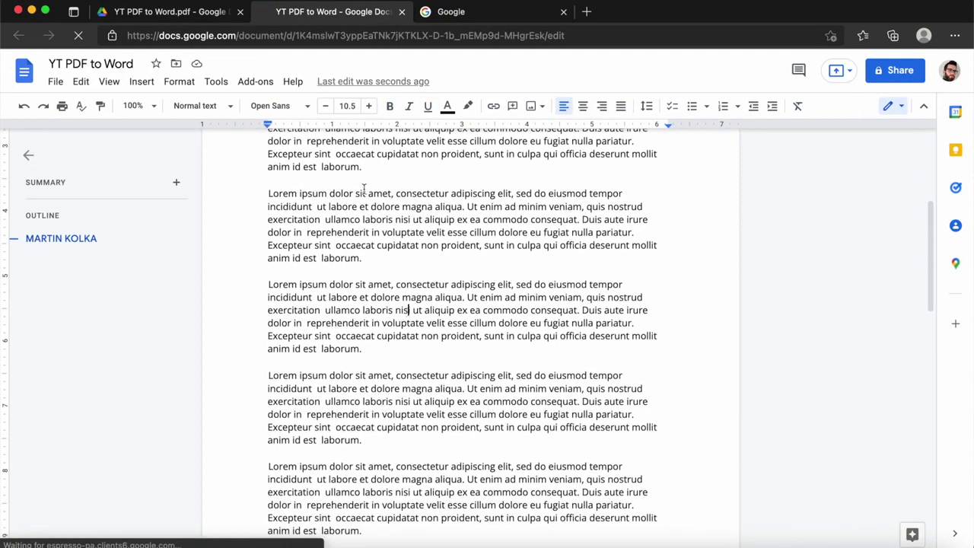
scroll(409, 324, down, 5)
scroll(409, 323, up, 10)
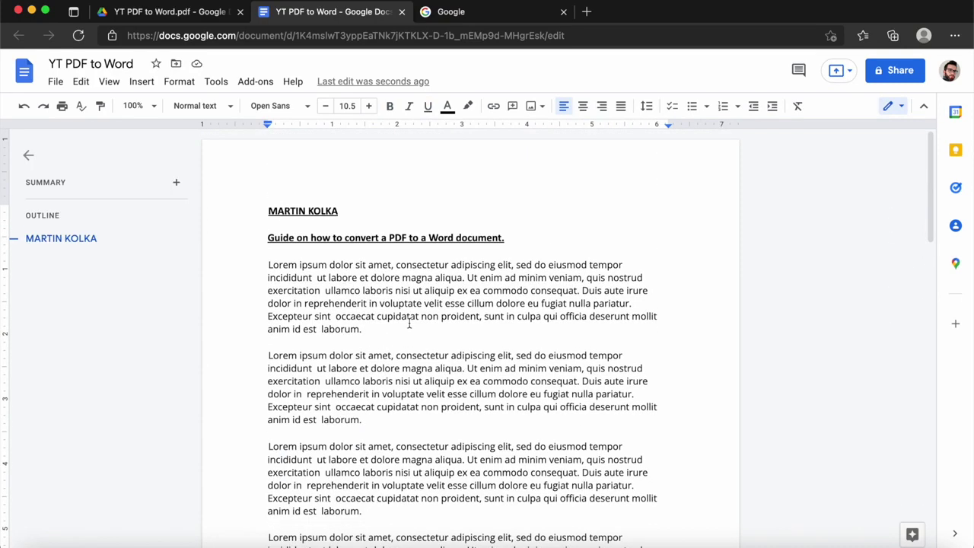
click(60, 84)
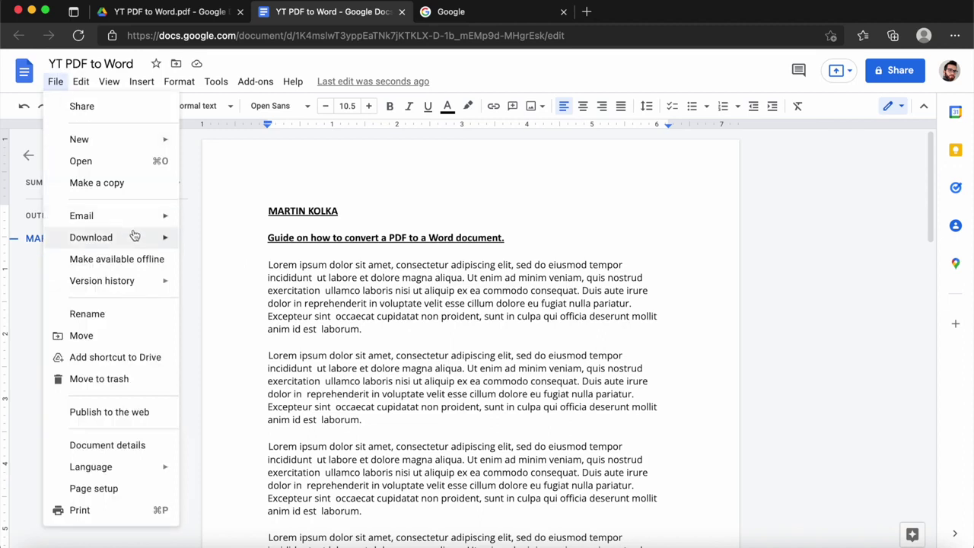
mouse_move(130, 236)
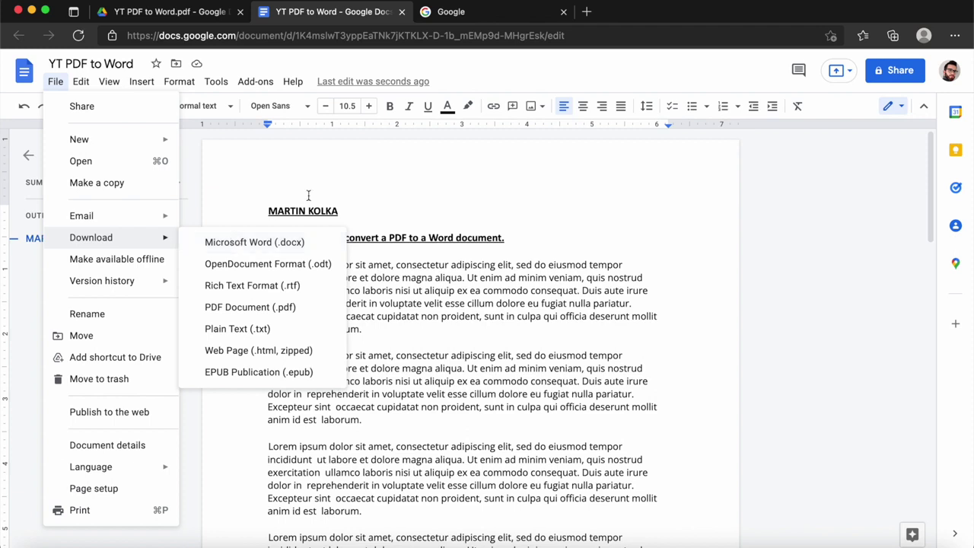
click(531, 276)
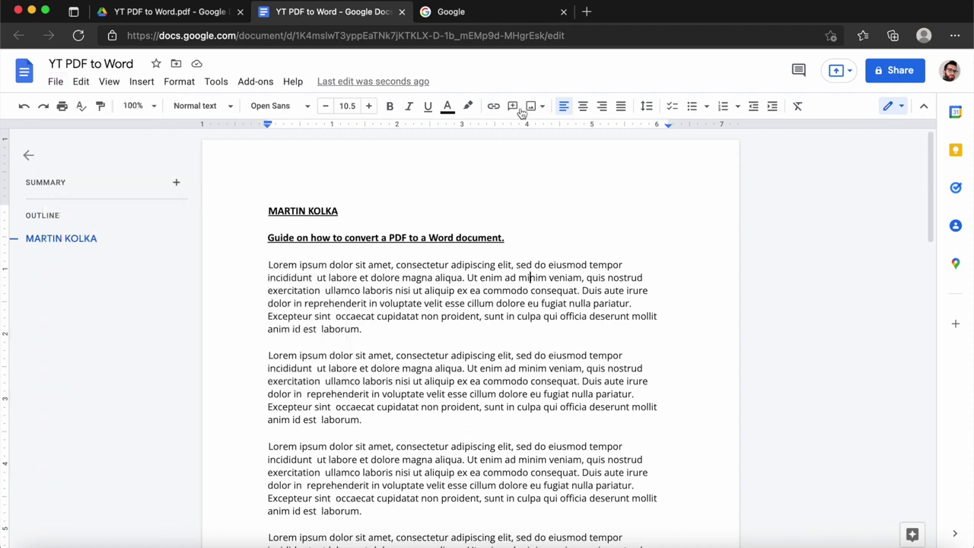
- Search Google for "pdf to word converter" in the other open browser tab
click(502, 19)
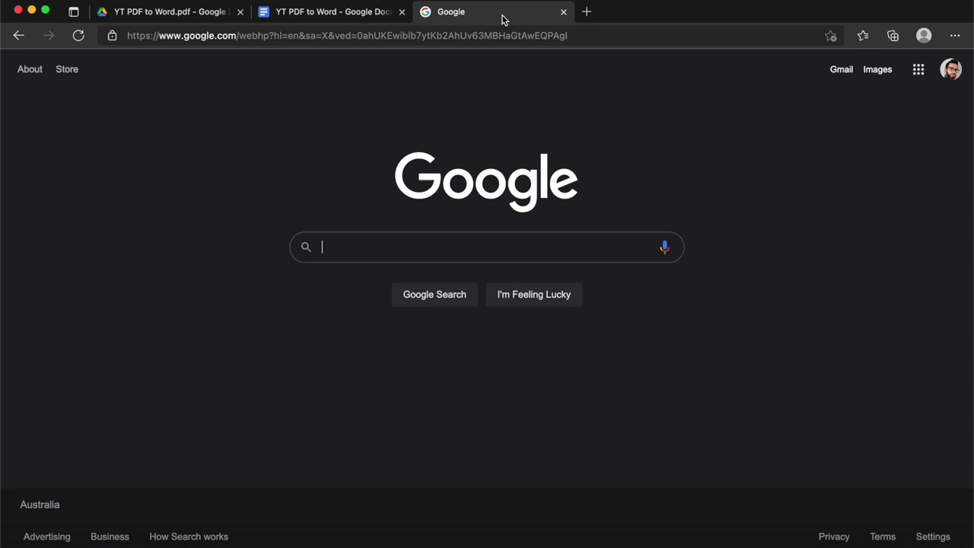
text(pdf to wor)
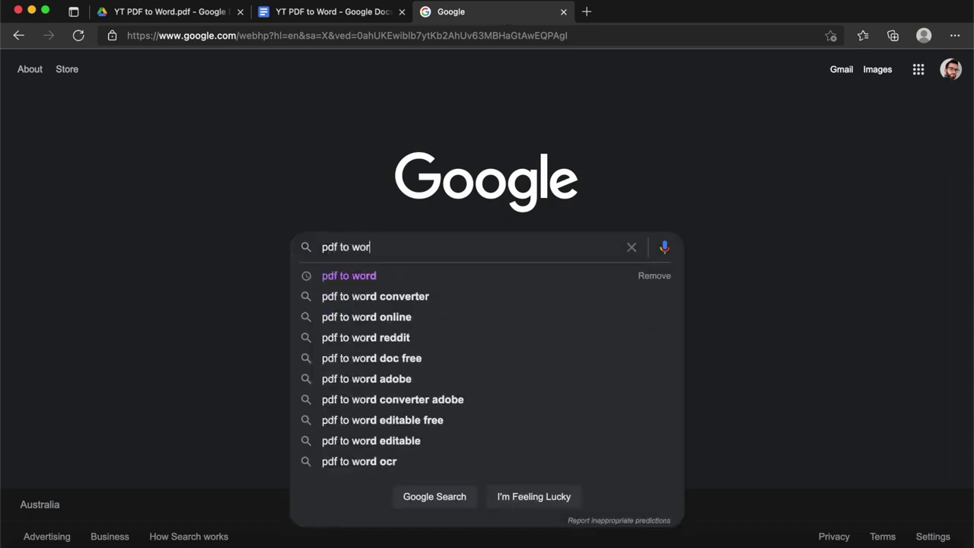
text(d con)
click(461, 276)
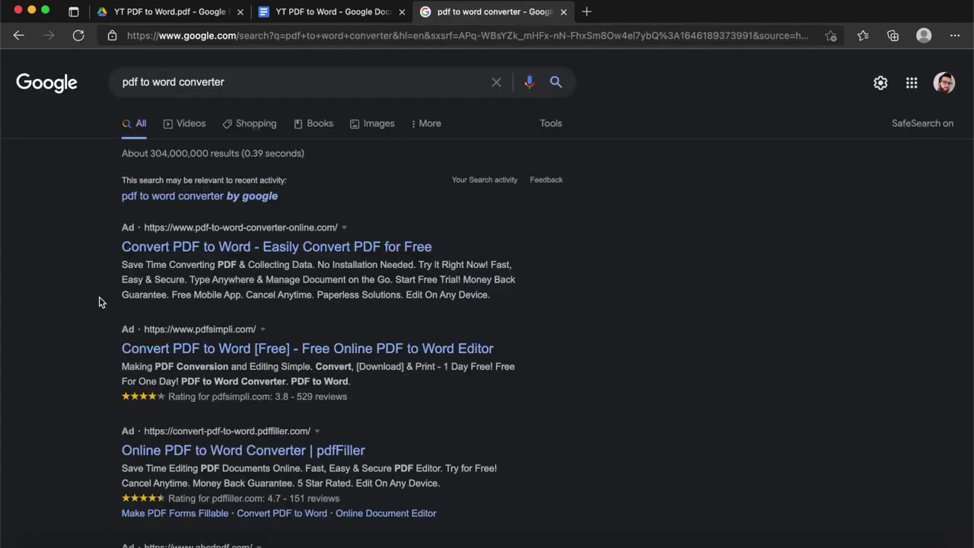
- Open Smallpdf's PDF to Word Converter from the search results and accept its cookie notice
scroll(99, 302, down, 1)
scroll(99, 302, down, 5)
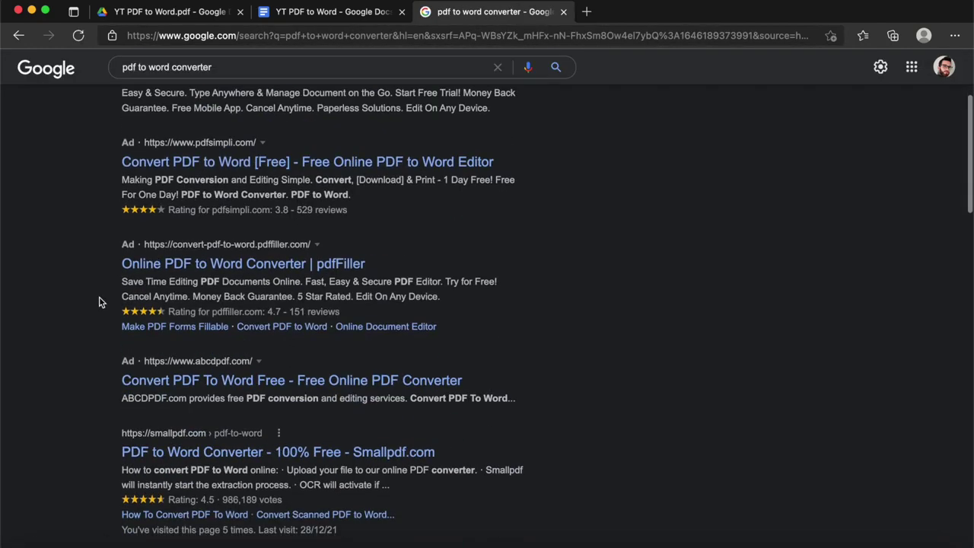
scroll(99, 302, down, 2)
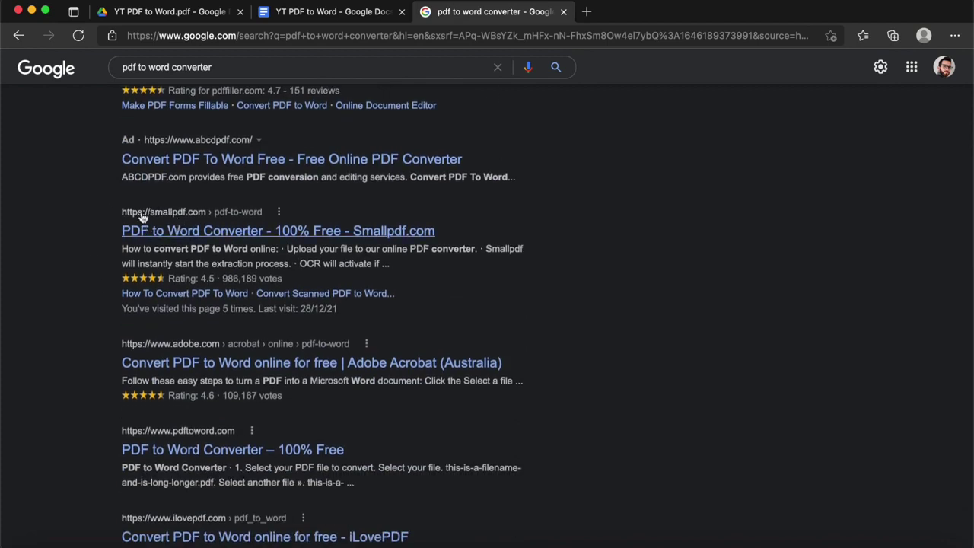
click(183, 237)
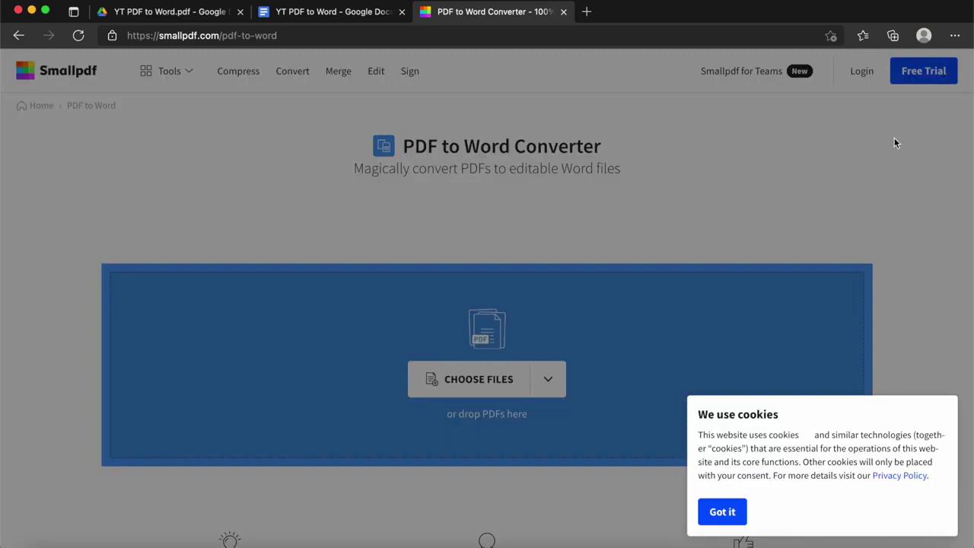
click(737, 518)
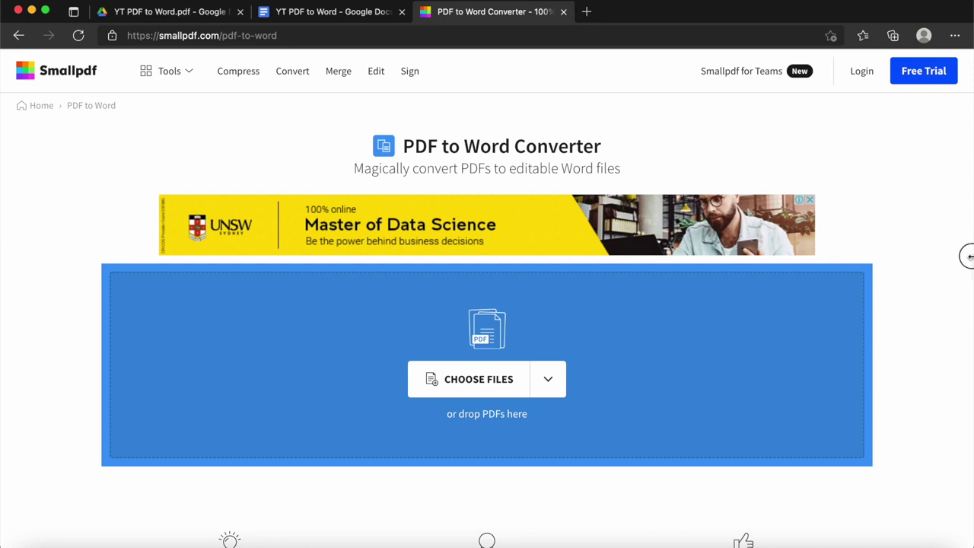
- Narrow the browser window to reach the desktop, upload the YT PDF to Word file to the converter, and widen the window again
drag(971, 257, 909, 250)
click(930, 35)
drag(934, 40, 454, 392)
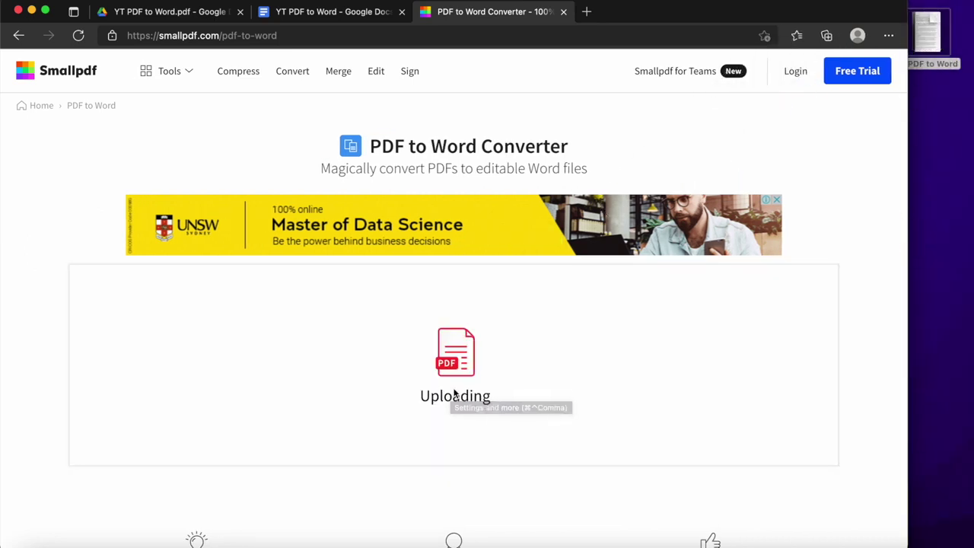
drag(908, 155, 961, 150)
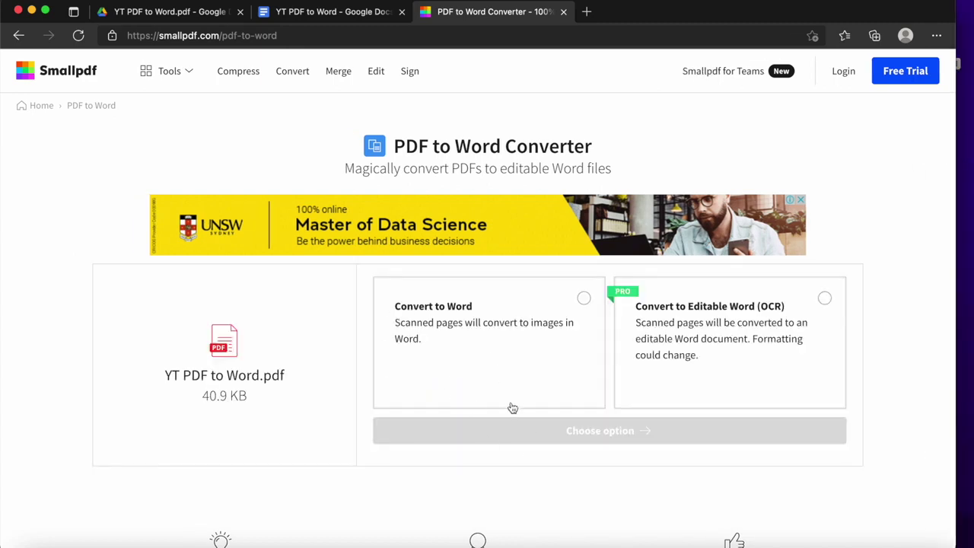
- Convert the uploaded PDF with the Convert to Word option and dismiss the free-trial offer
click(507, 331)
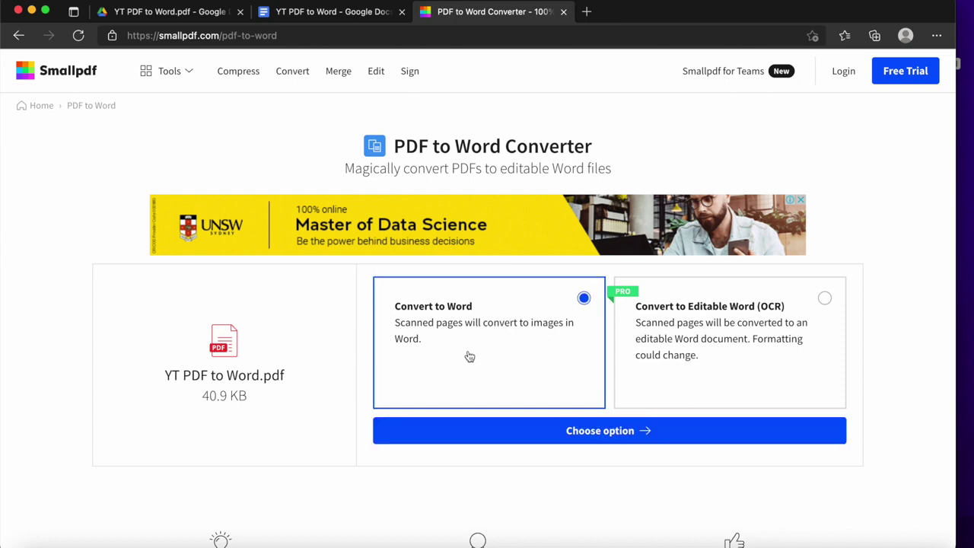
click(557, 439)
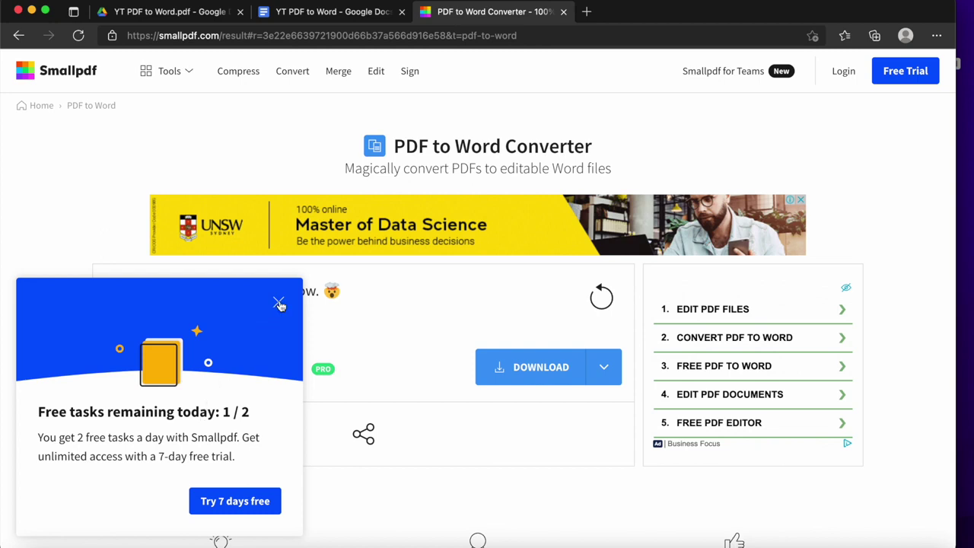
click(279, 304)
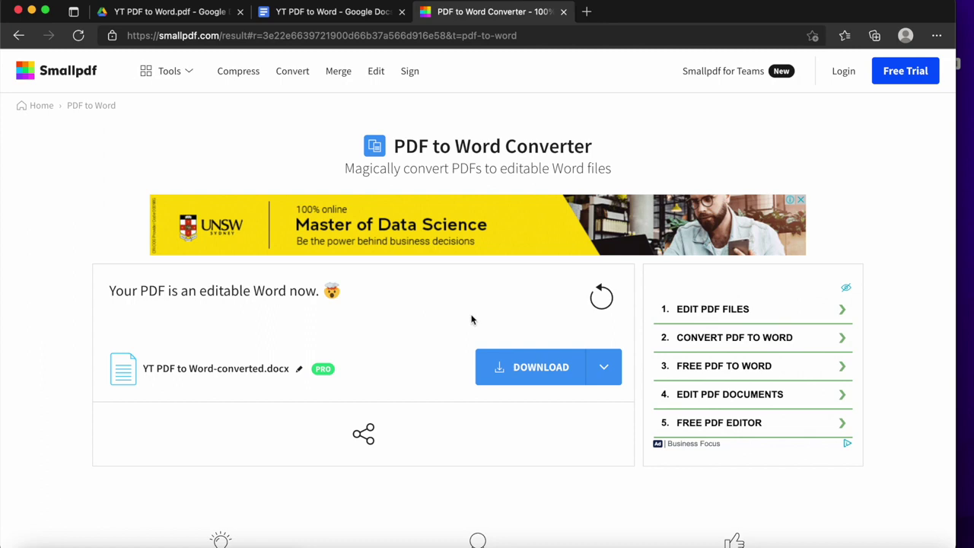
- Download YT PDF to Word-converted.docx and open it in Word
click(520, 374)
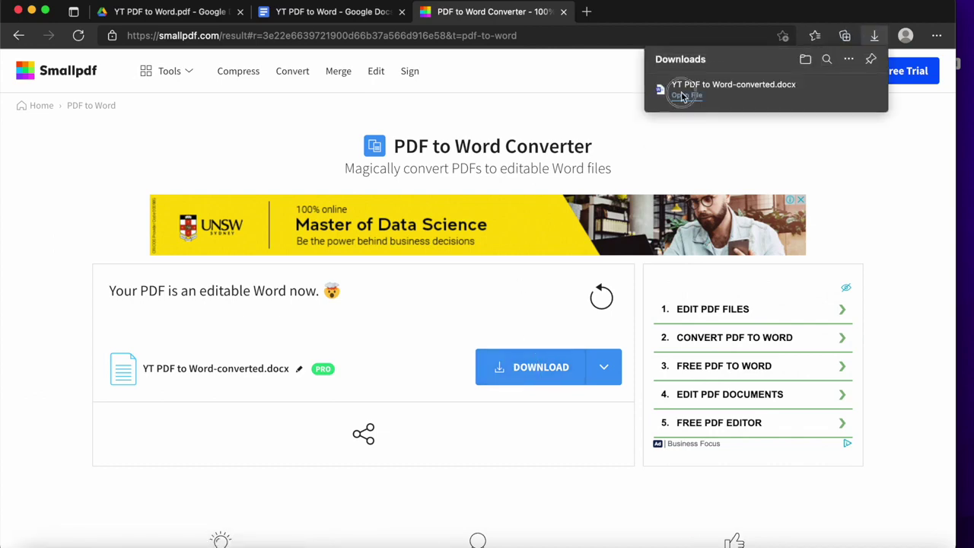
click(685, 96)
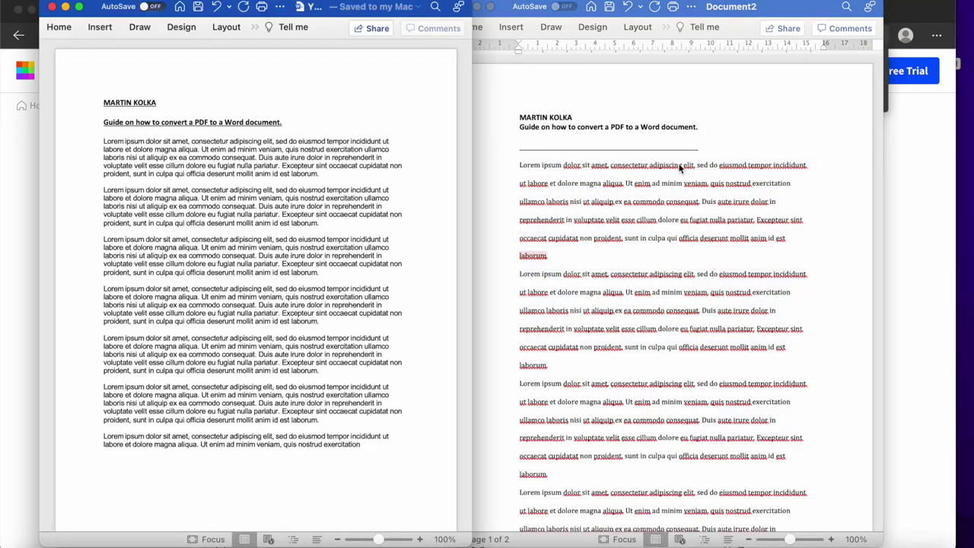